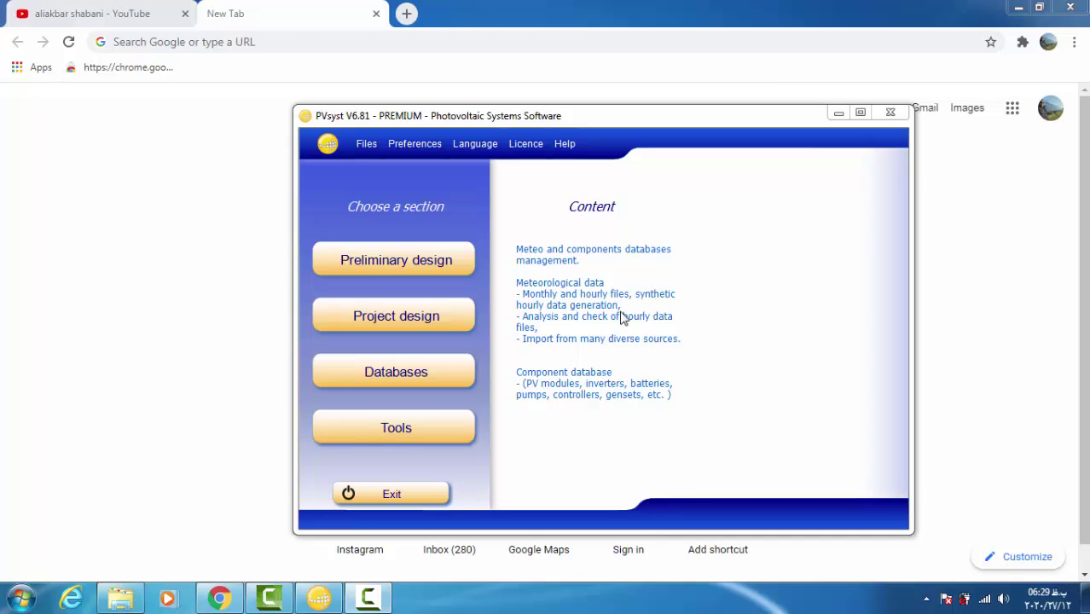
click(210, 43)
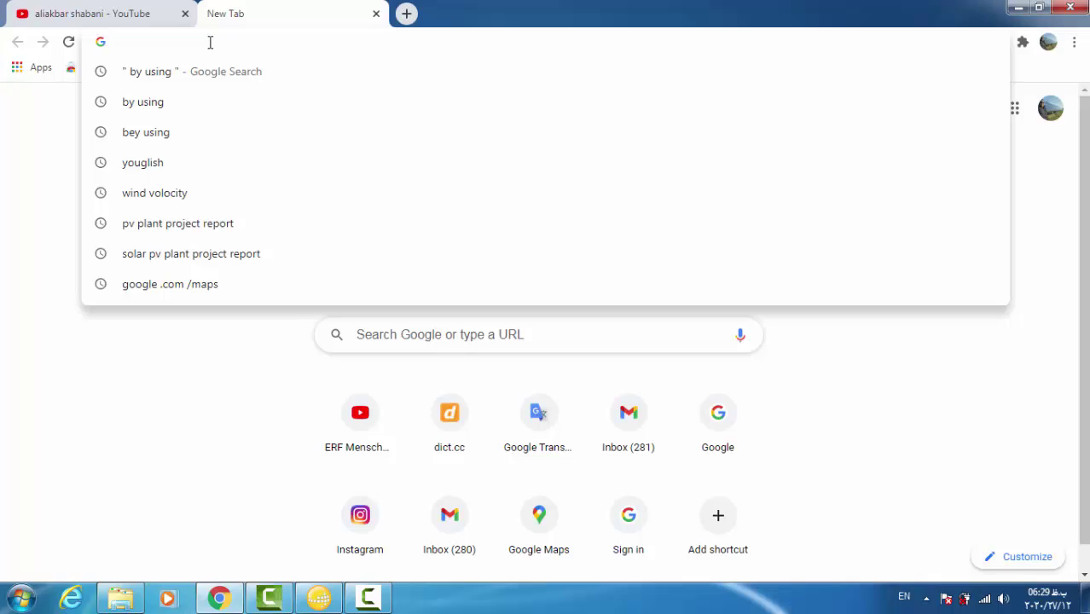
text(ww)
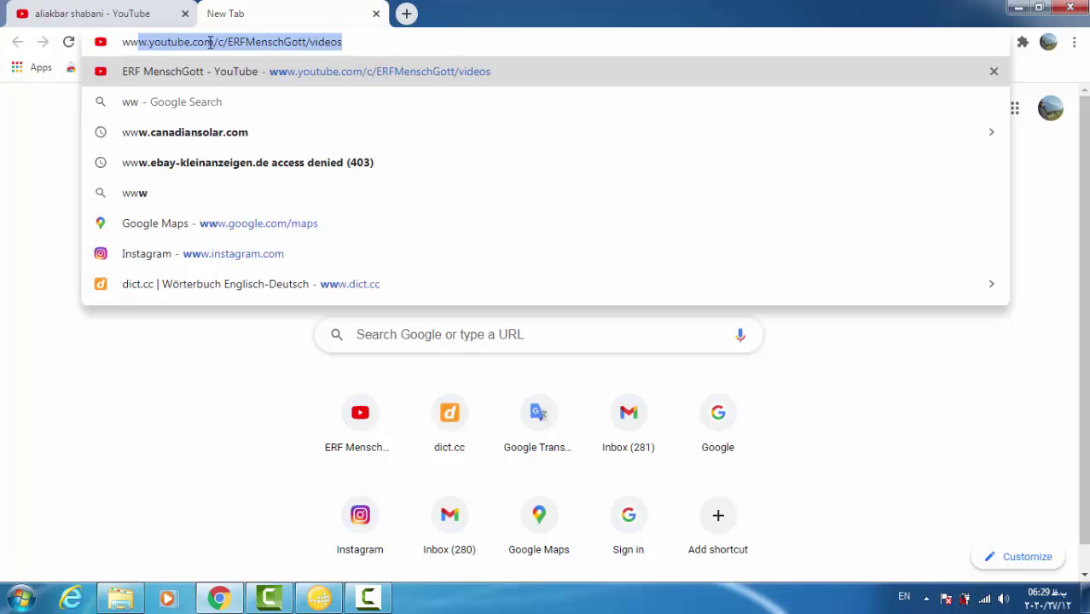
text(w)
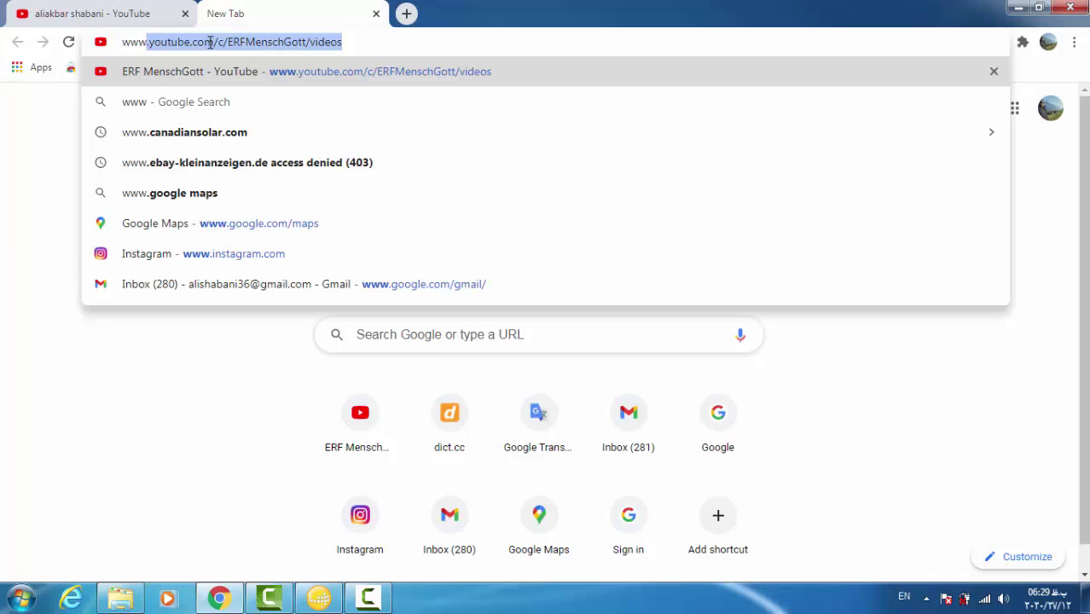
text(.google.com/maps)
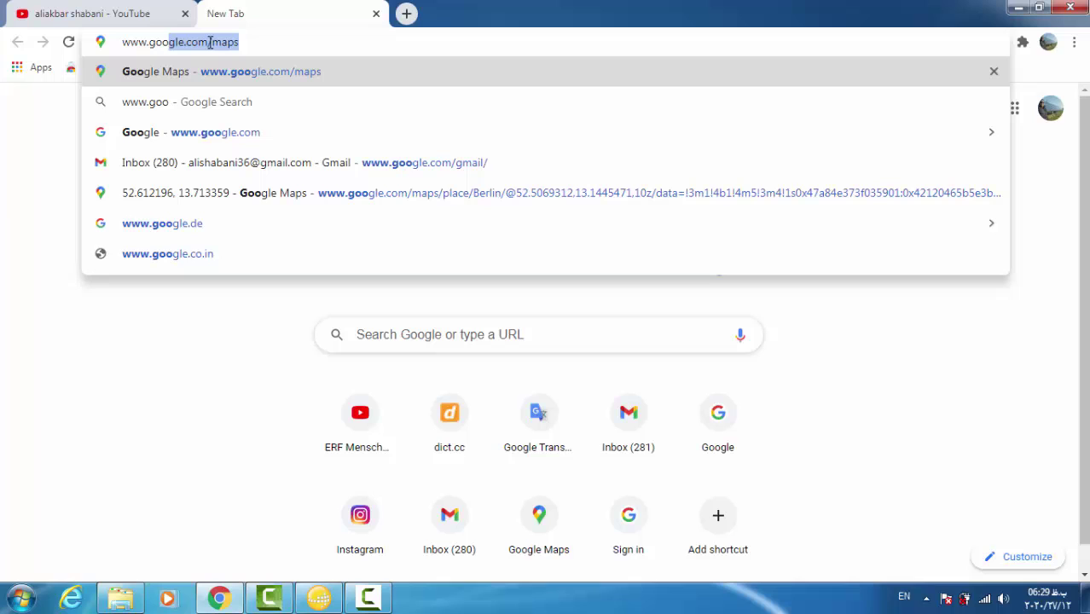
key(End)
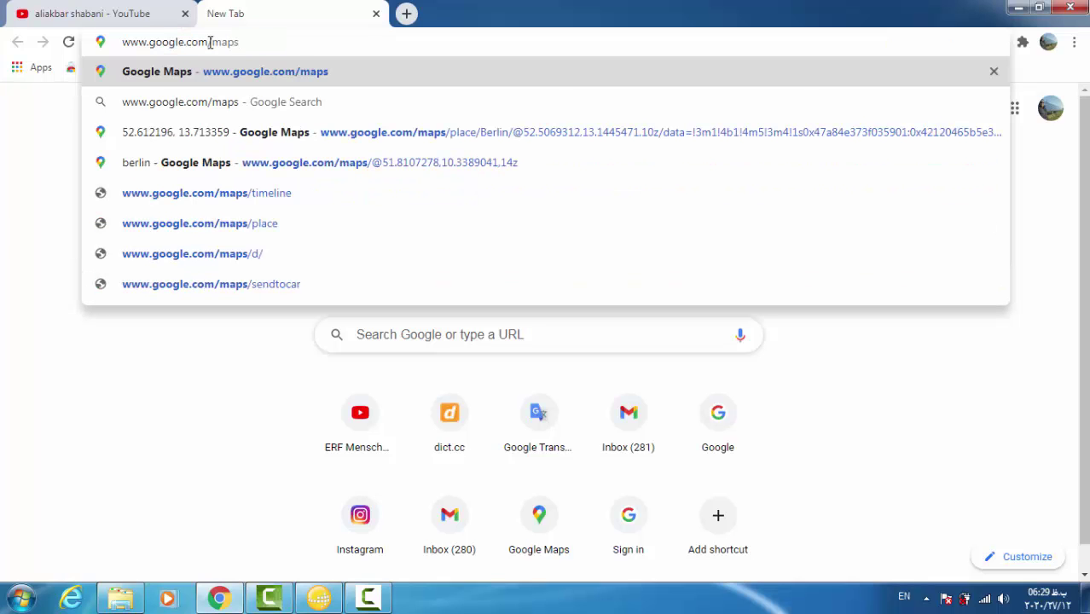
key(Return)
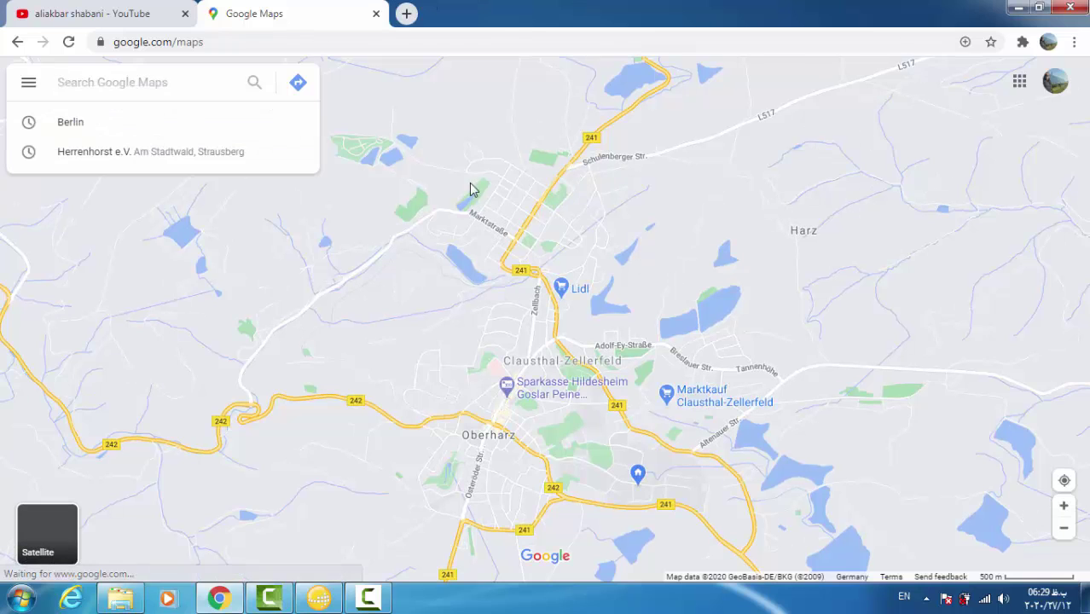
- Search Google Maps for berlin
click(160, 88)
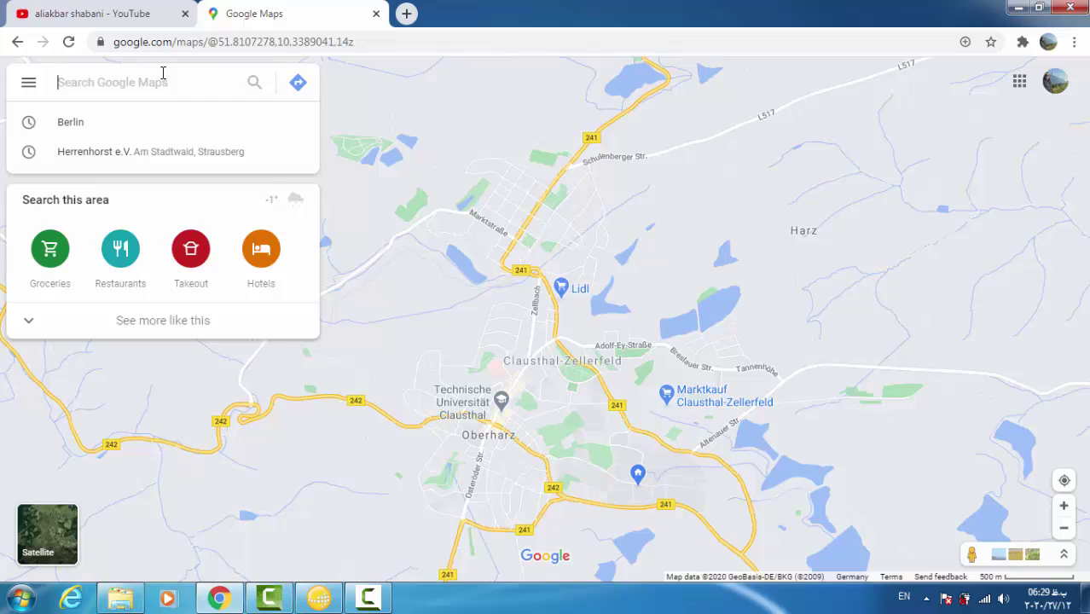
text(be)
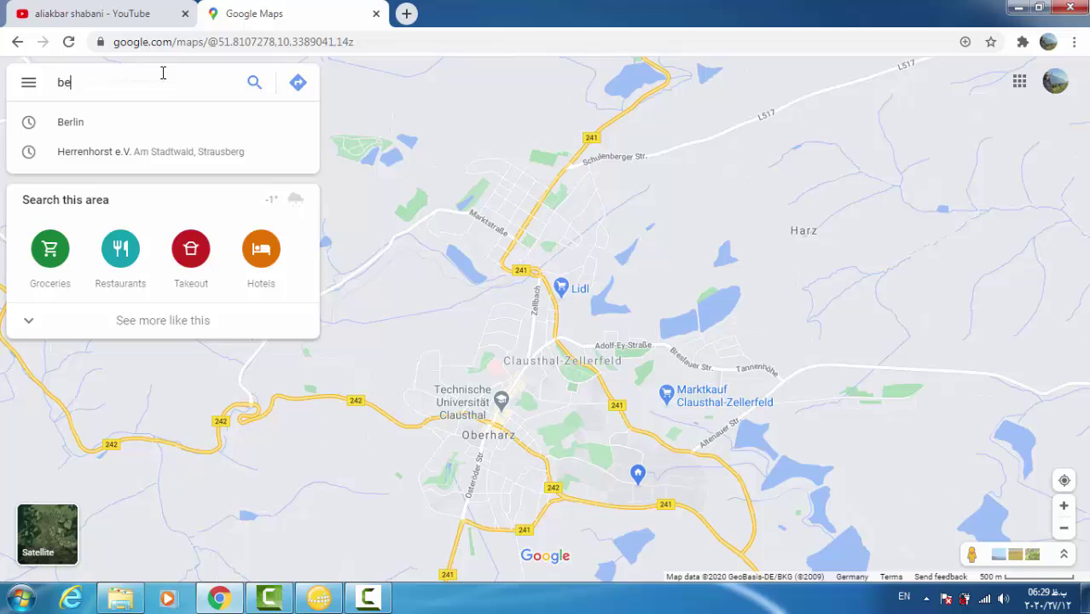
text(rlin)
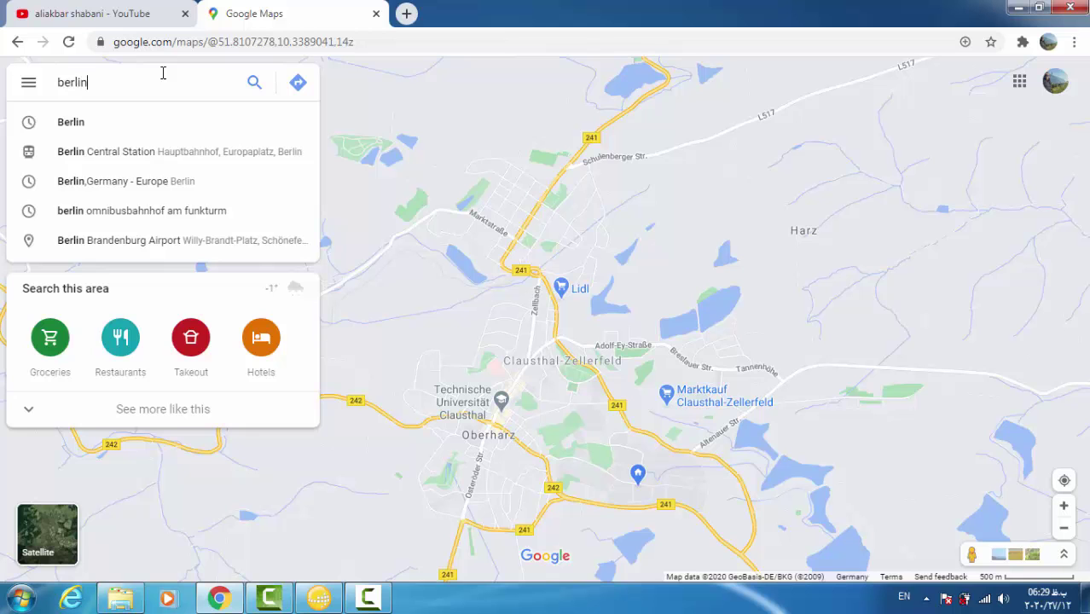
key(Return)
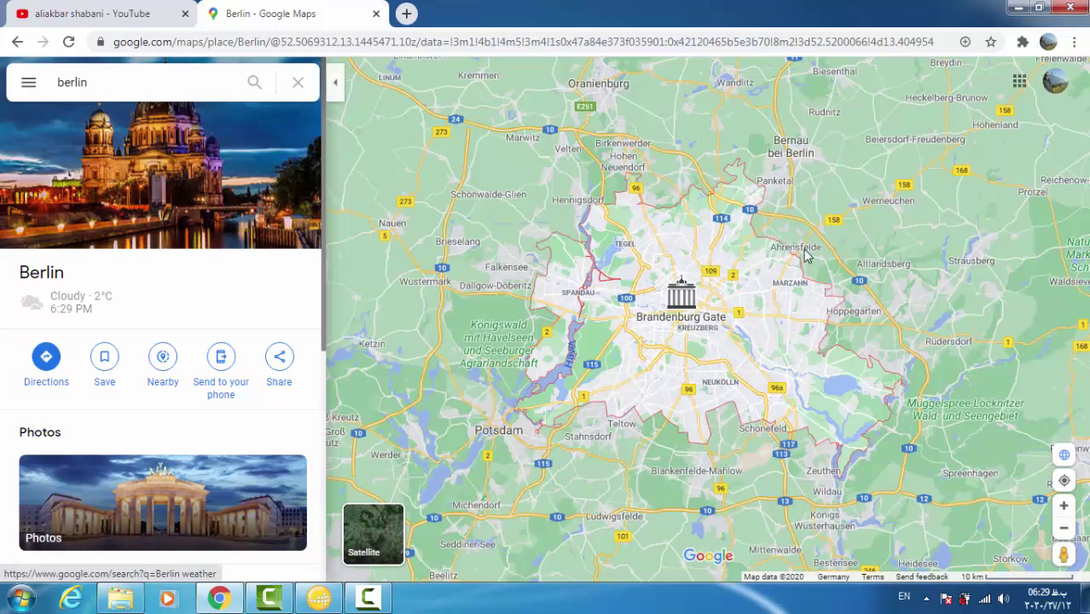
- Pin the Krummensee point near Werneuchen showing 52.605531, 13.707757, then return to PVsyst
click(873, 225)
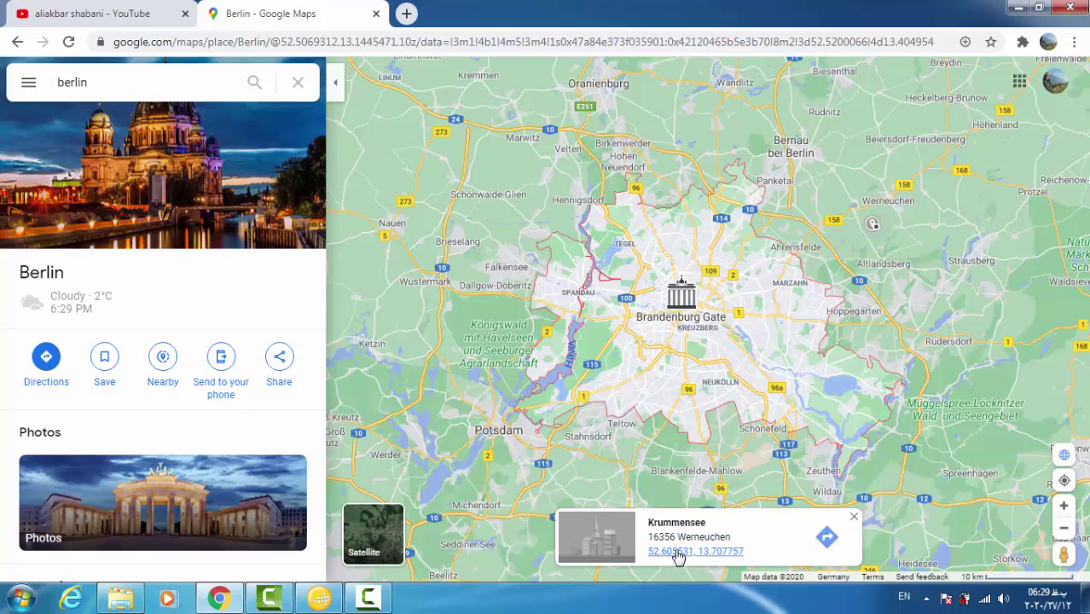
click(644, 549)
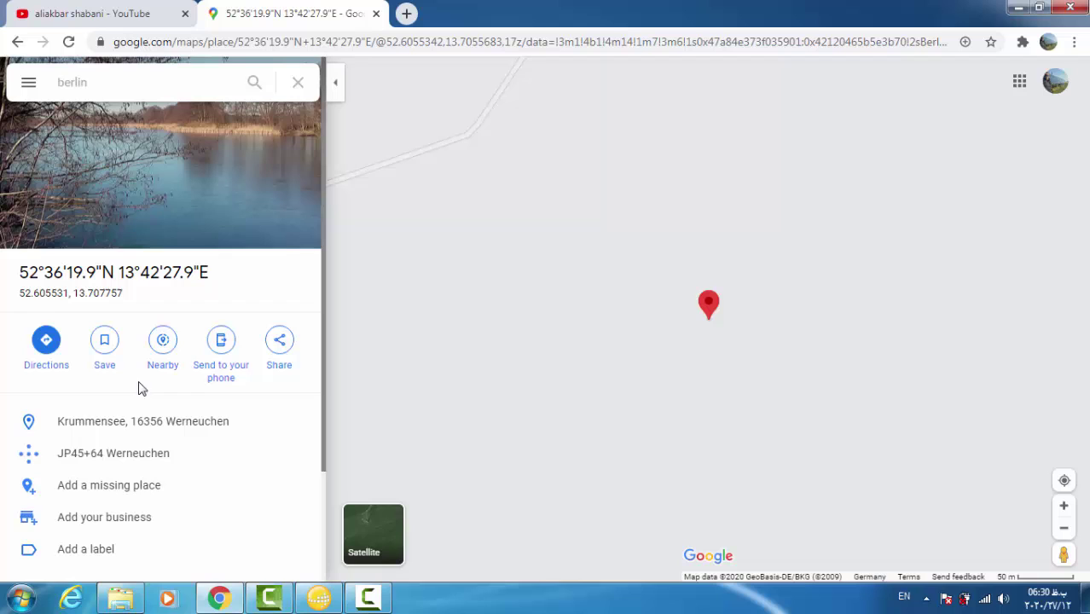
click(319, 597)
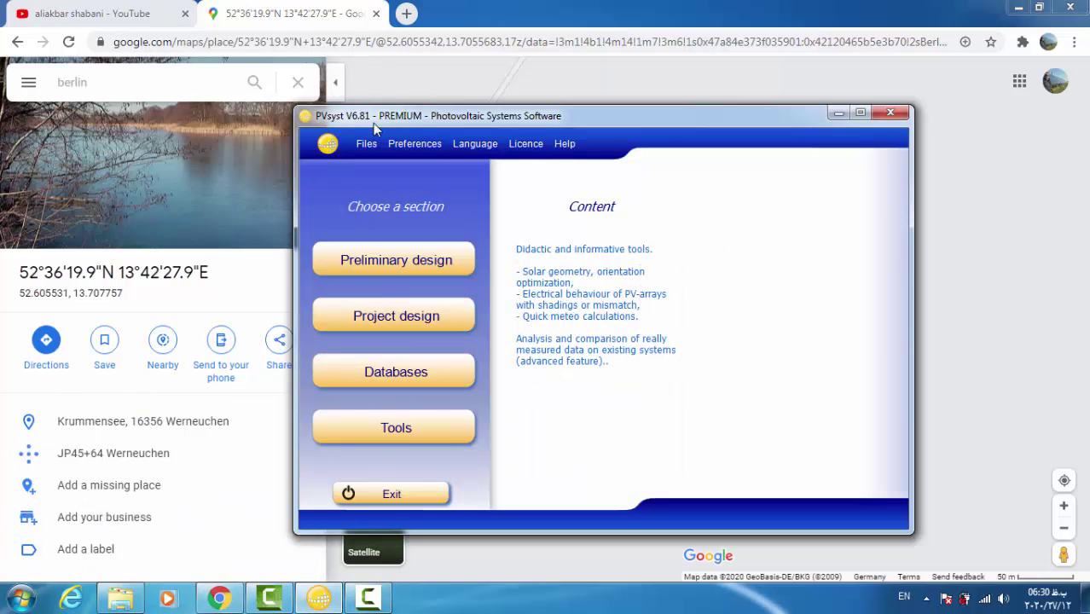
- Open Databases > Geographical sites, keep the list filtered to Germany, and create a new site
click(393, 380)
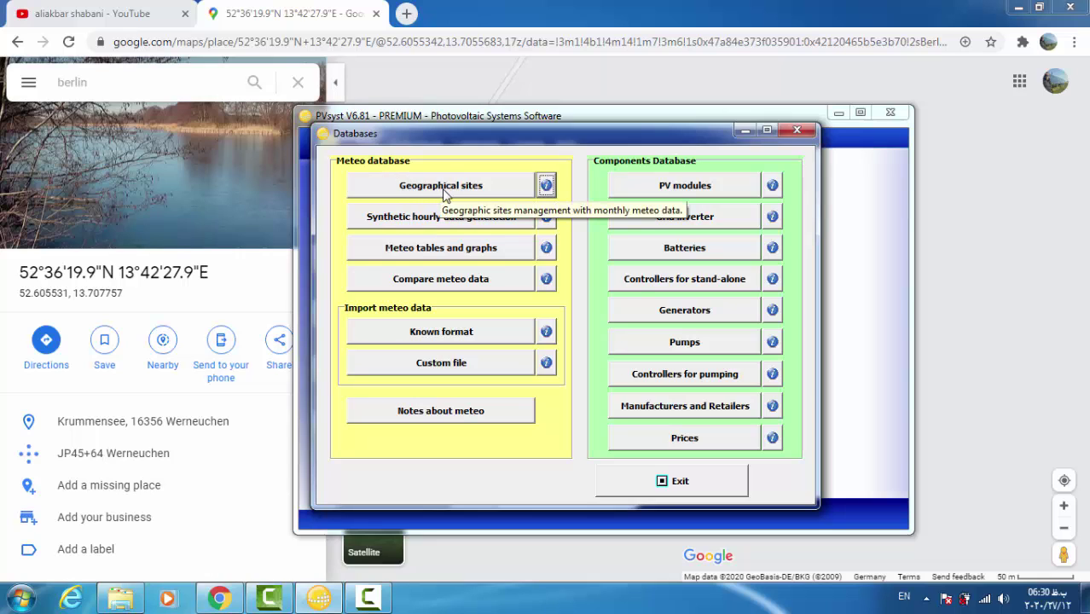
click(477, 195)
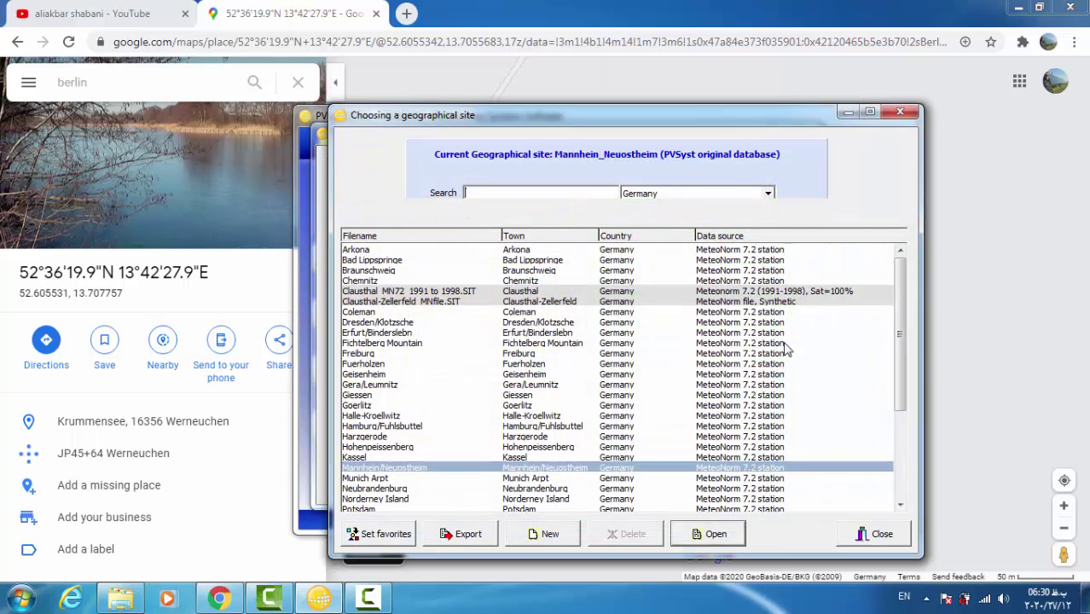
click(768, 192)
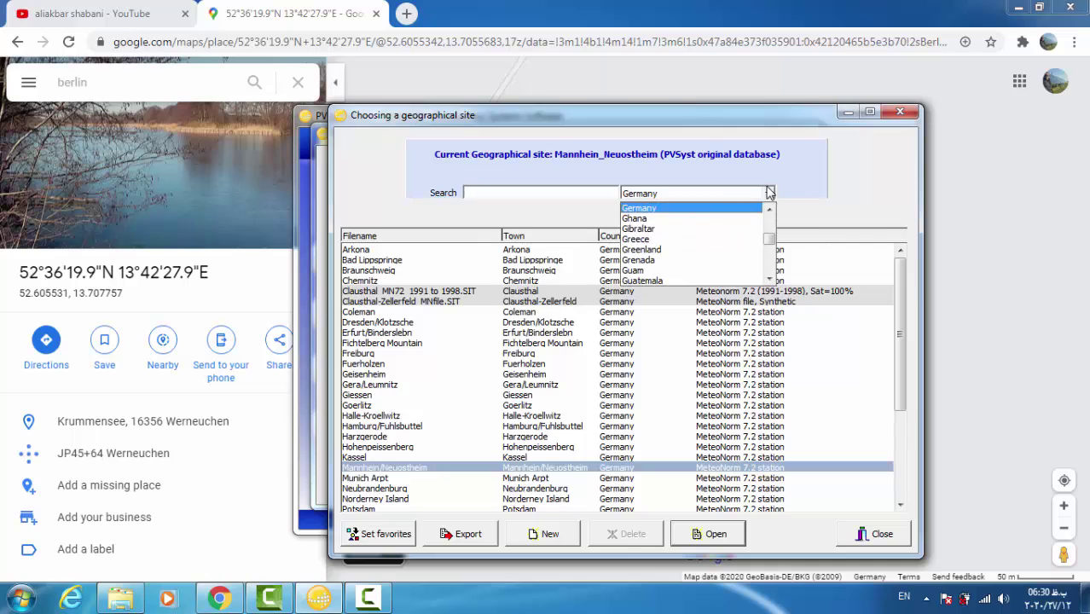
click(669, 211)
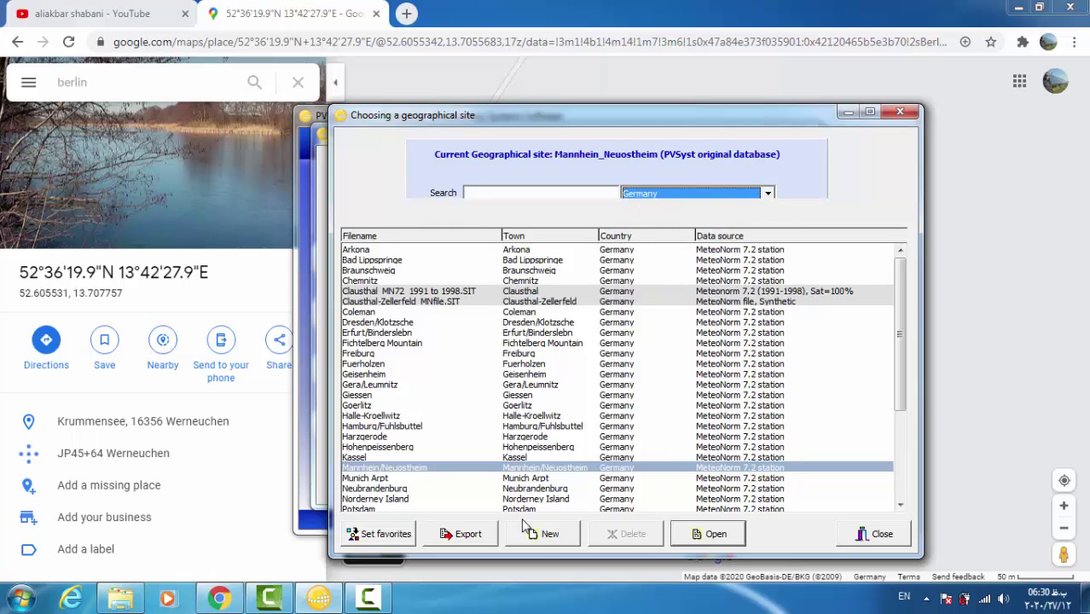
click(545, 534)
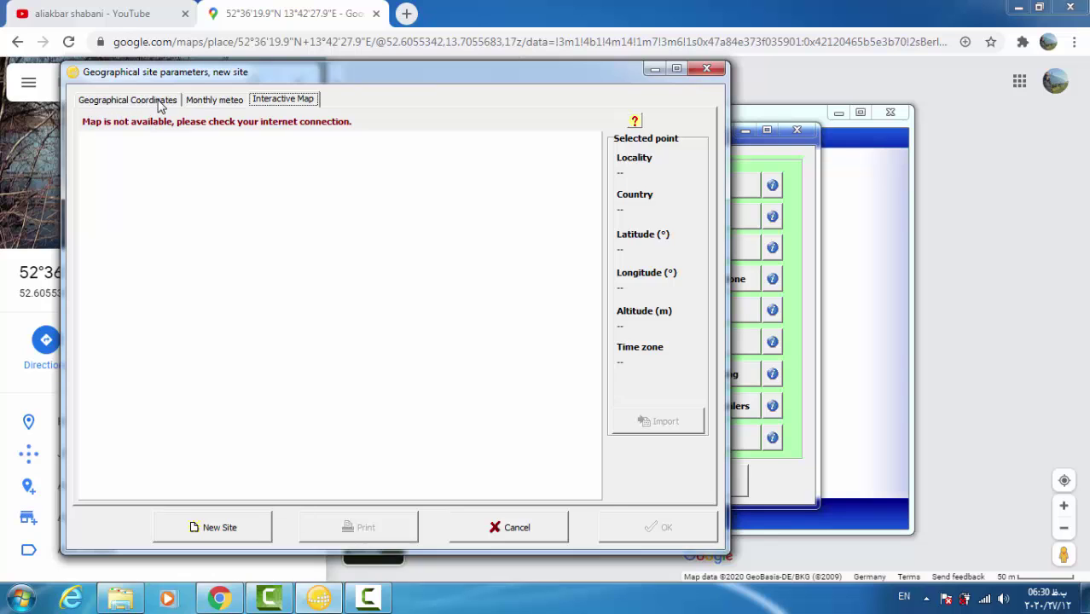
- Paste the copied Google Maps address 'Krummensee, 16356 Werneuchen' as the new site name
click(159, 102)
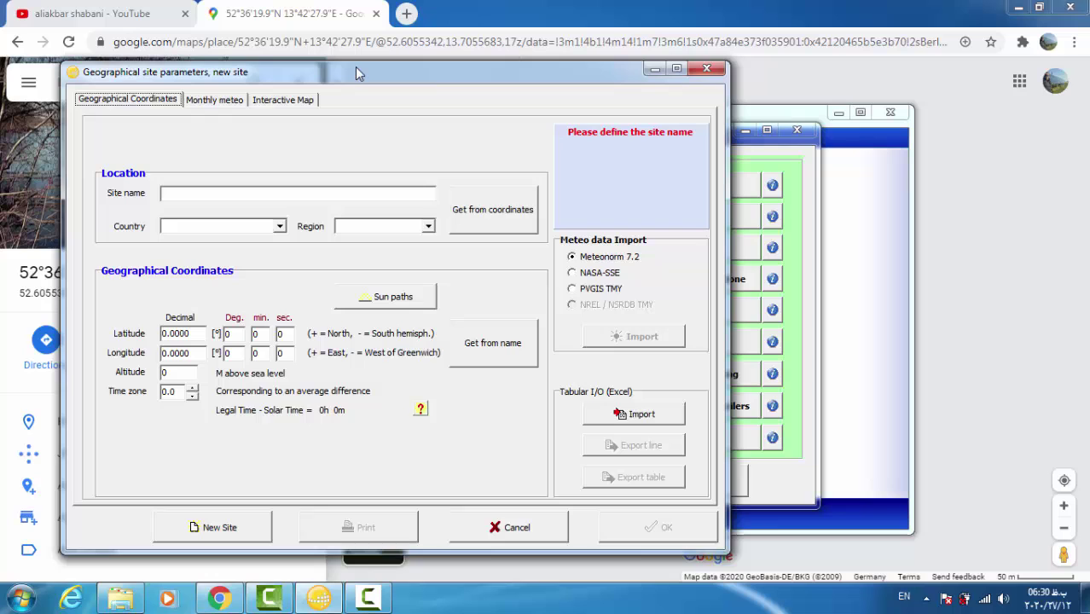
drag(356, 73, 631, 76)
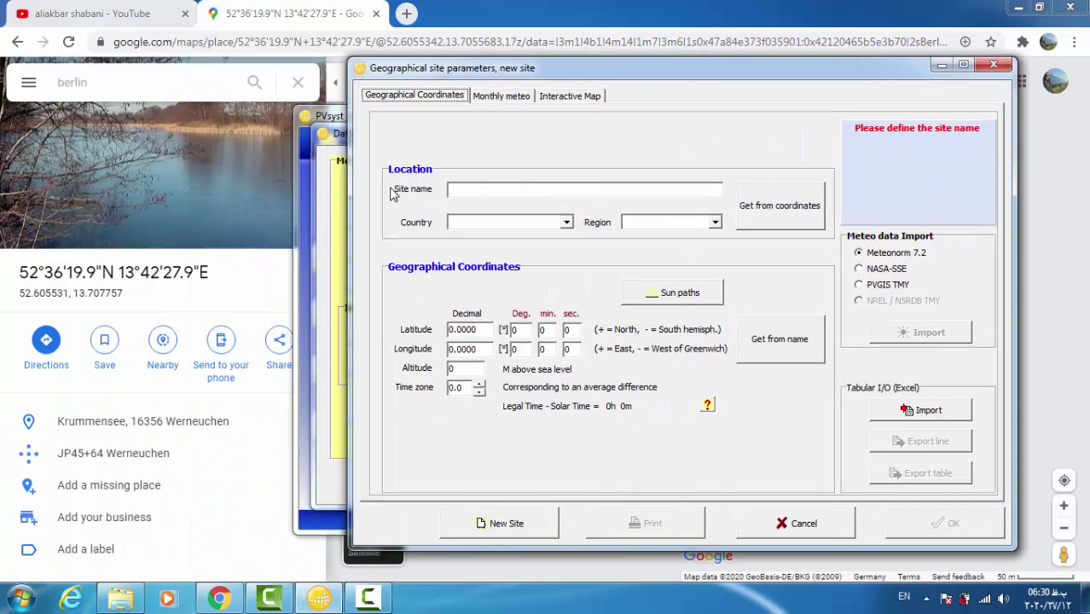
click(4, 365)
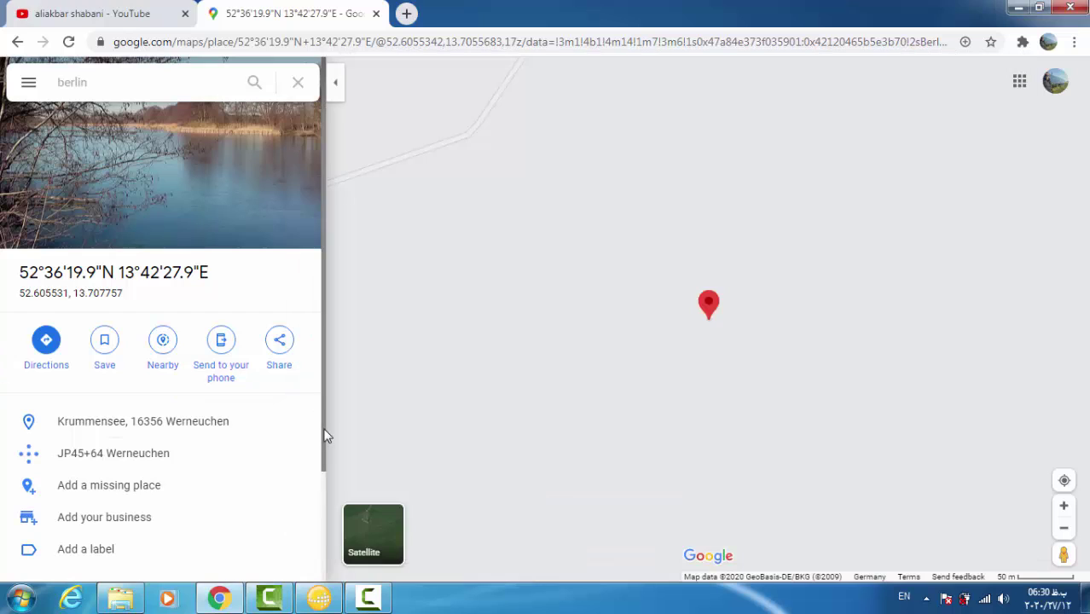
click(302, 421)
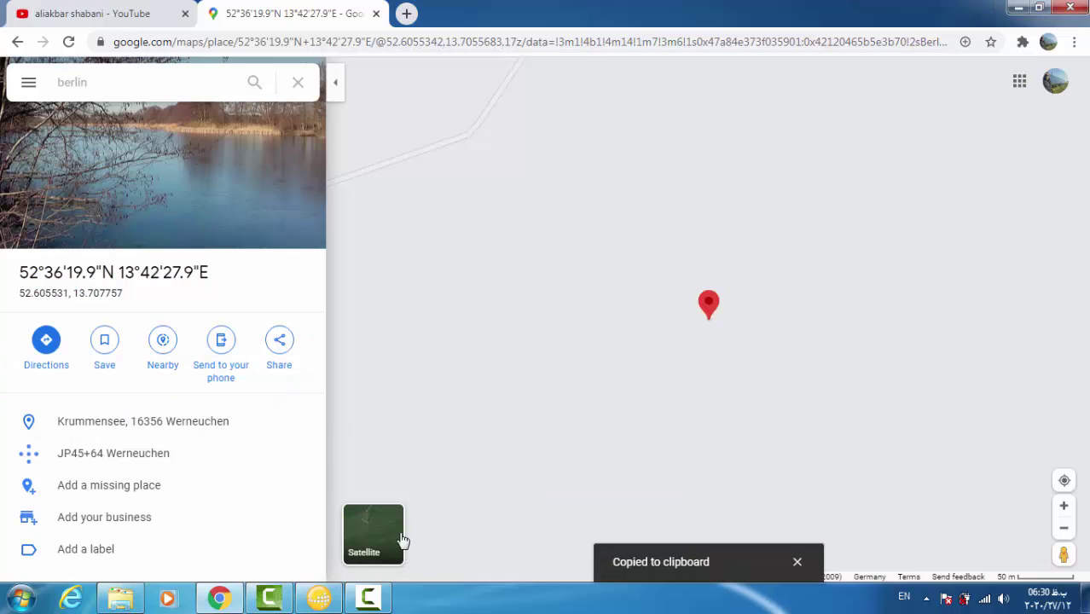
click(317, 597)
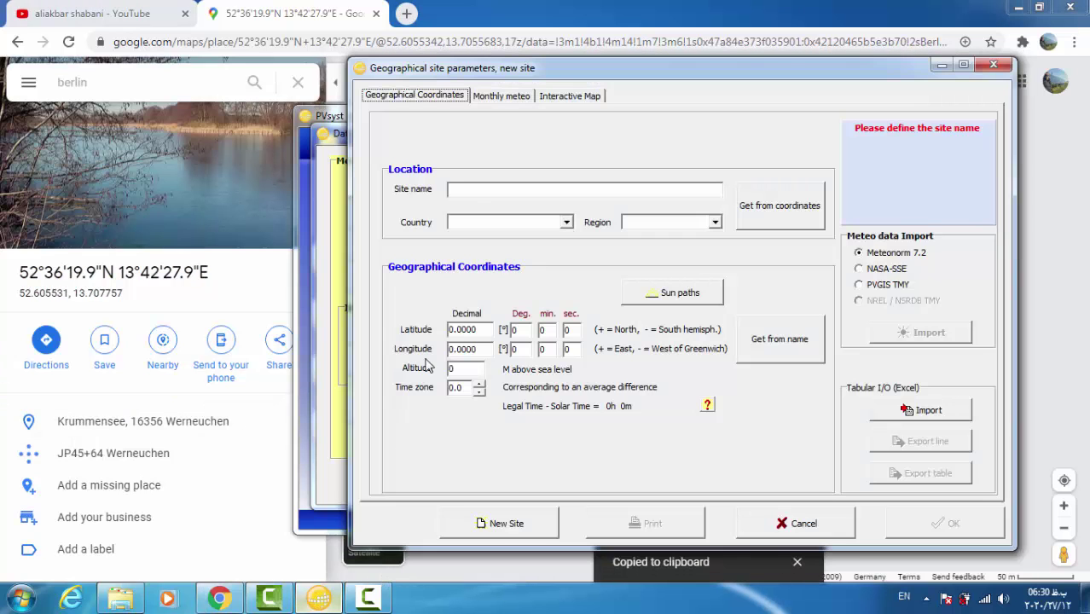
click(481, 194)
right_click(481, 195)
click(516, 264)
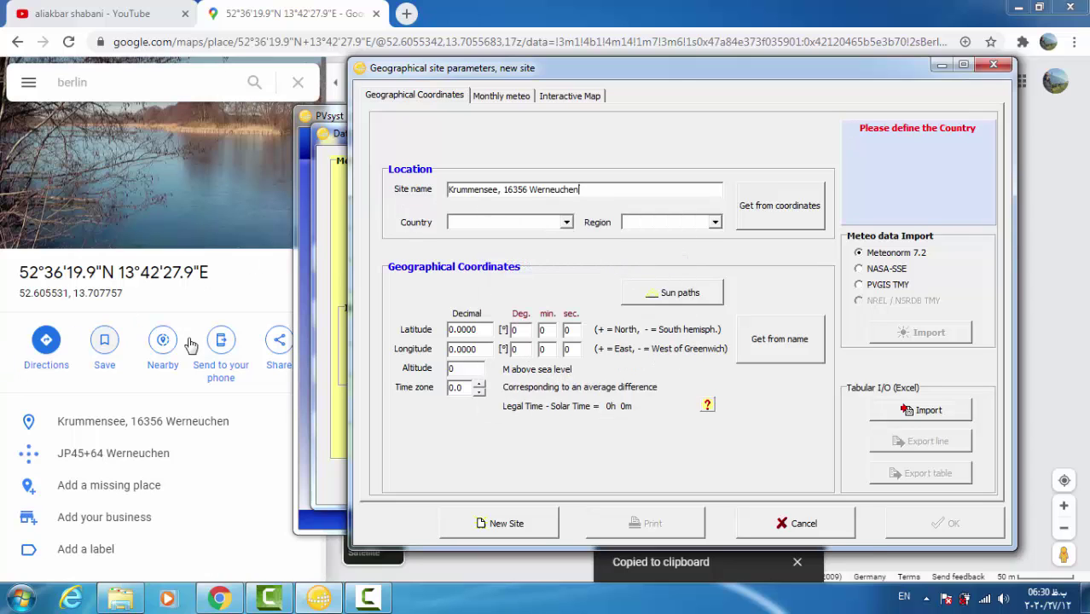
drag(18, 293, 45, 297)
- Copy the latitude from Google Maps and paste it as the site latitude 52.6055
right_click(60, 296)
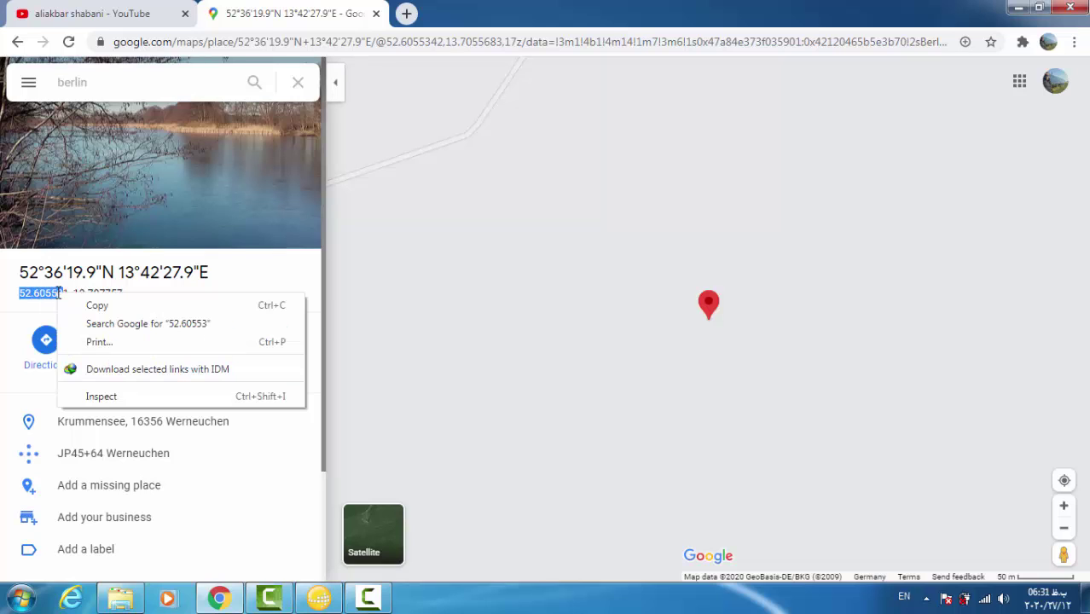
click(109, 307)
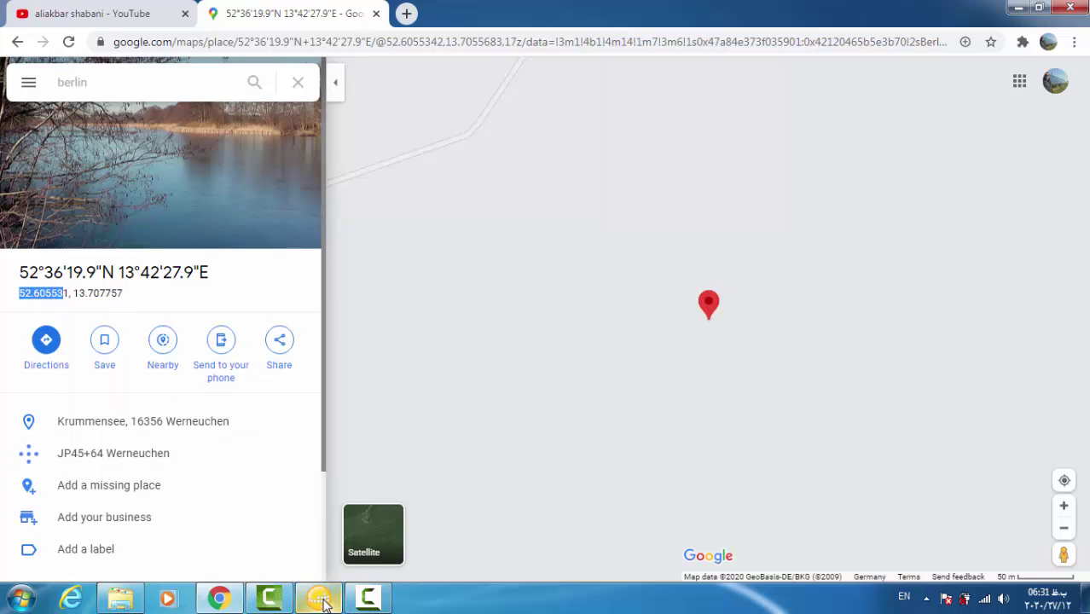
click(365, 597)
drag(483, 329, 397, 330)
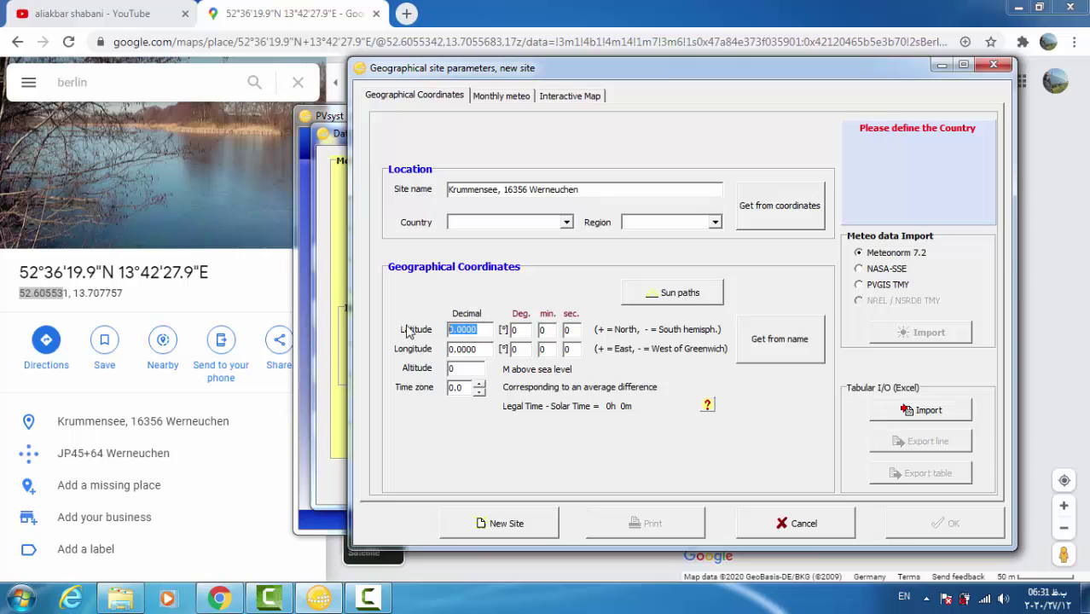
key(ctrl+v)
- Copy the longitude 13.707757 from Google Maps and paste it as the site longitude
click(151, 311)
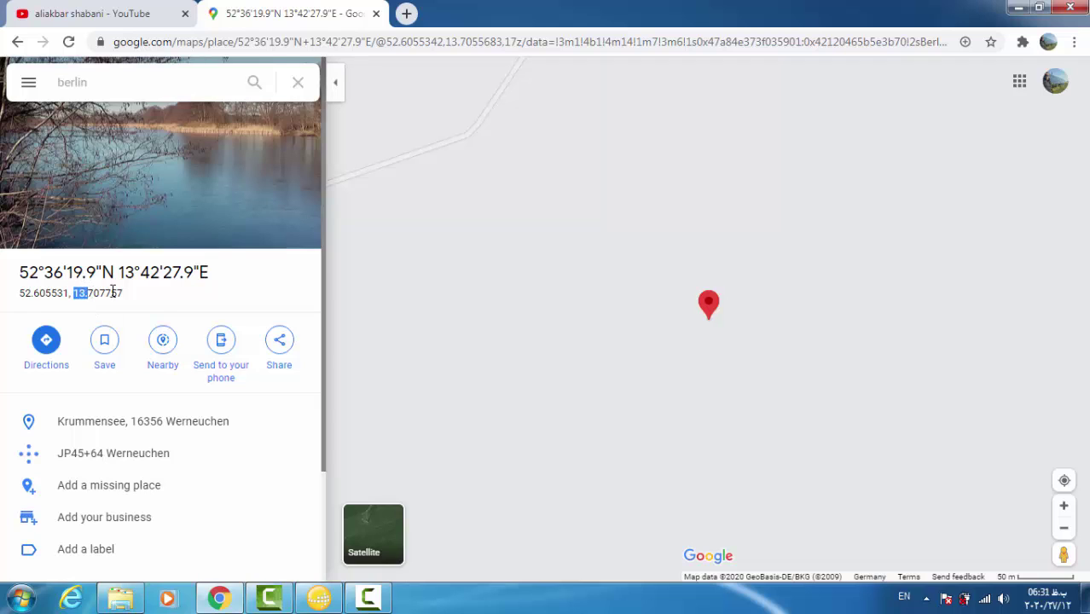
drag(112, 292, 157, 312)
right_click(117, 296)
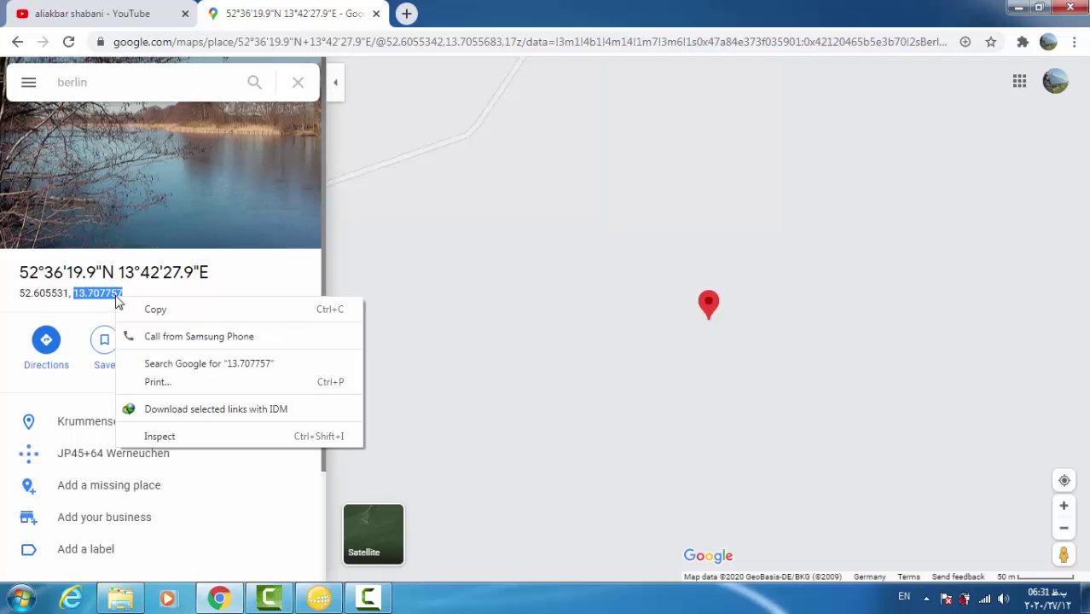
click(183, 311)
click(319, 597)
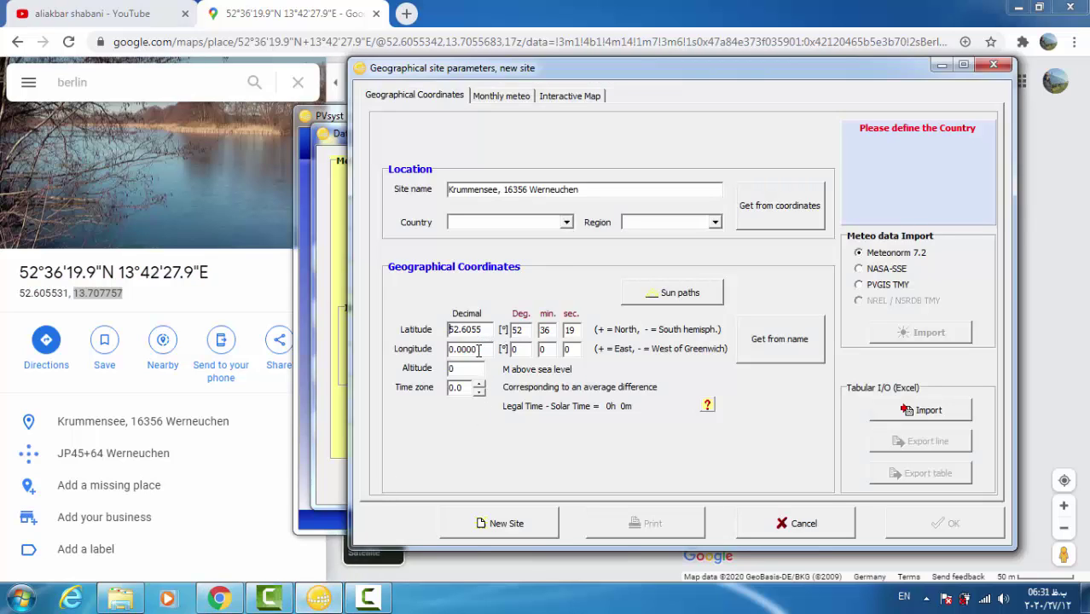
drag(478, 349, 395, 356)
key(ctrl+v)
key(Tab)
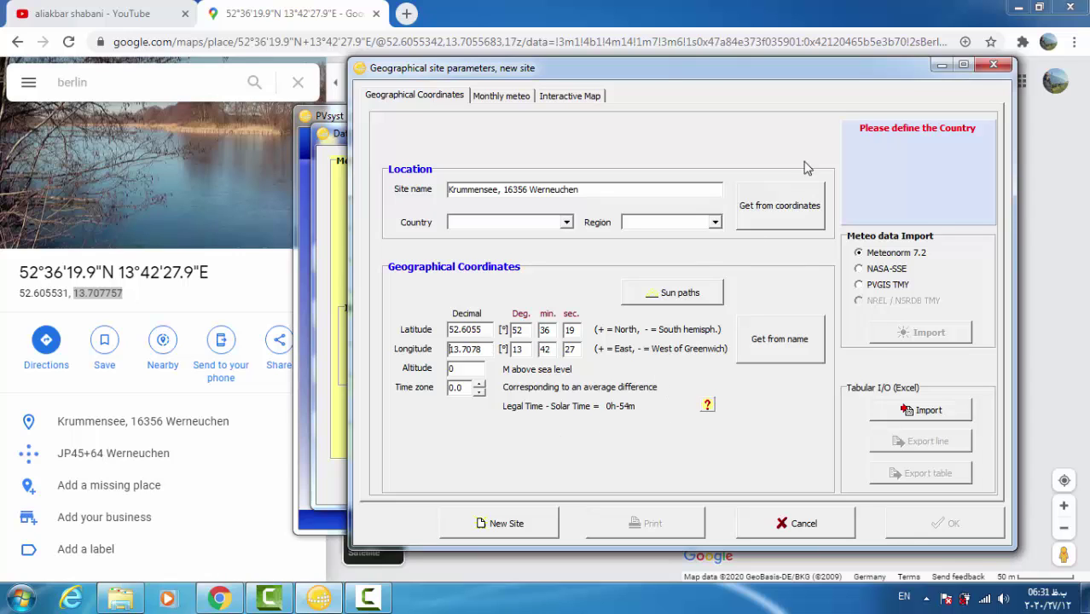
- Get site details from coordinates and accept renaming to Krummensee (altitude 67 m, time zone 1.0)
click(793, 213)
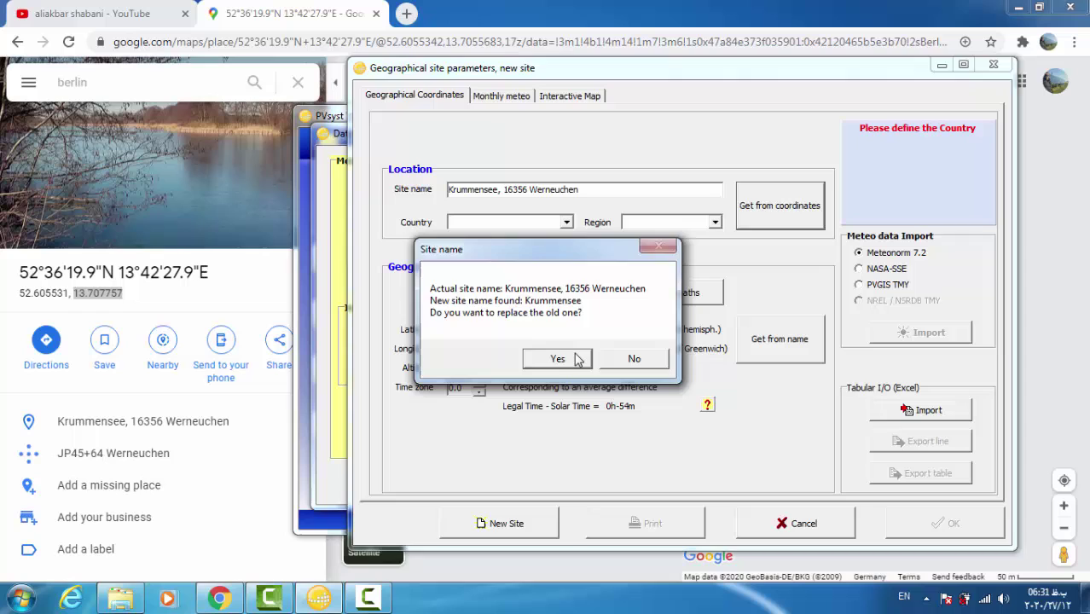
click(576, 357)
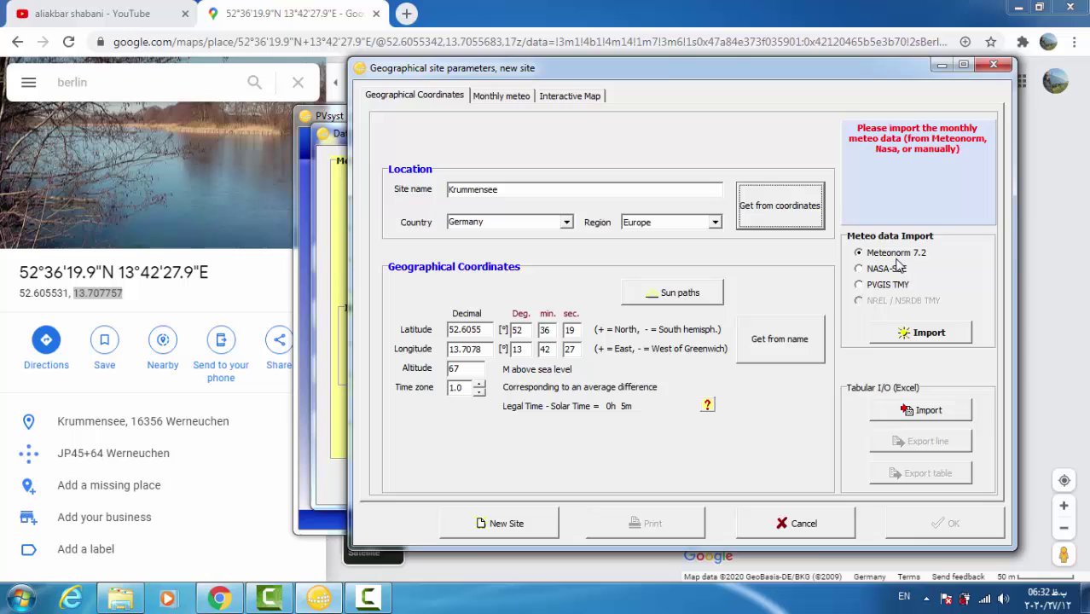
- Import Meteonorm 7.2 monthly data: 1072.7 kWh/m² yearly global irradiation, 10.1 °C average
click(909, 336)
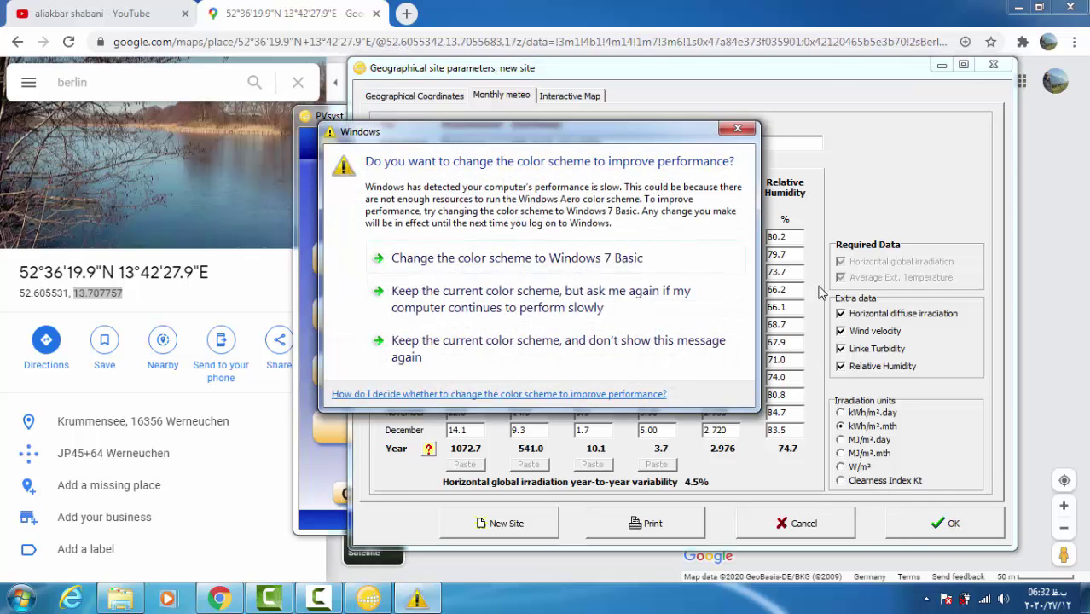
- Accept the site and save it as Krummensee_MN72
click(734, 131)
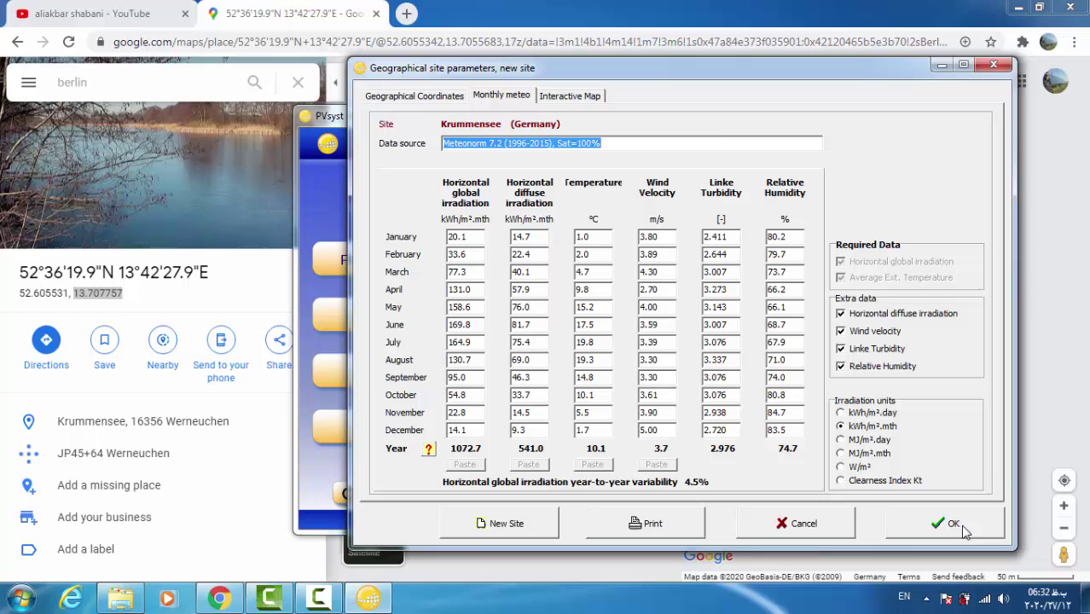
click(955, 524)
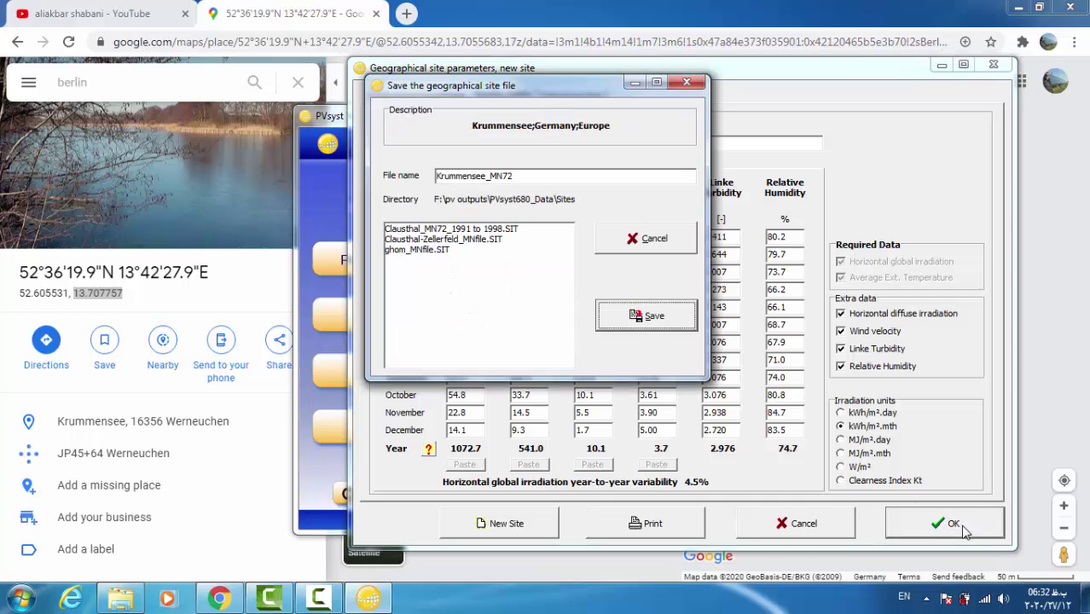
click(652, 317)
click(693, 353)
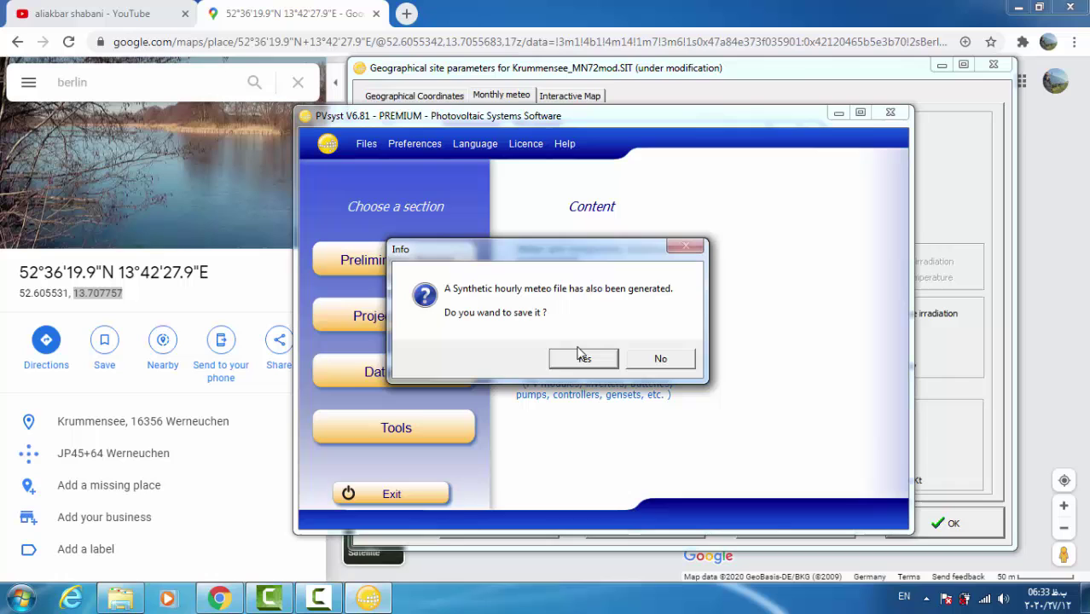
- Save the synthetic hourly meteo file as well, then bring up the YouTube channel tab
click(580, 356)
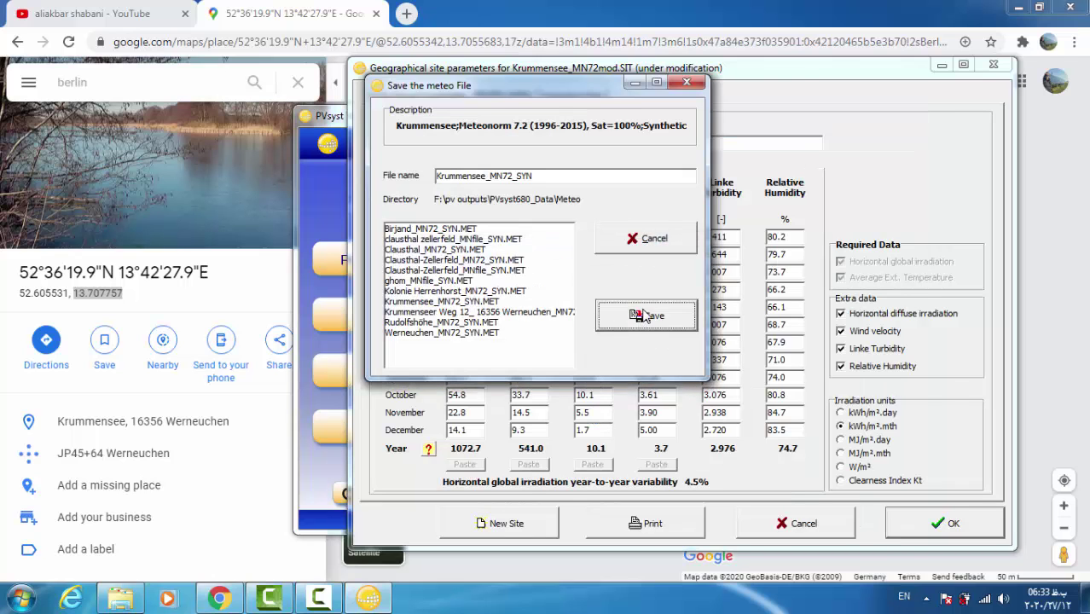
click(645, 317)
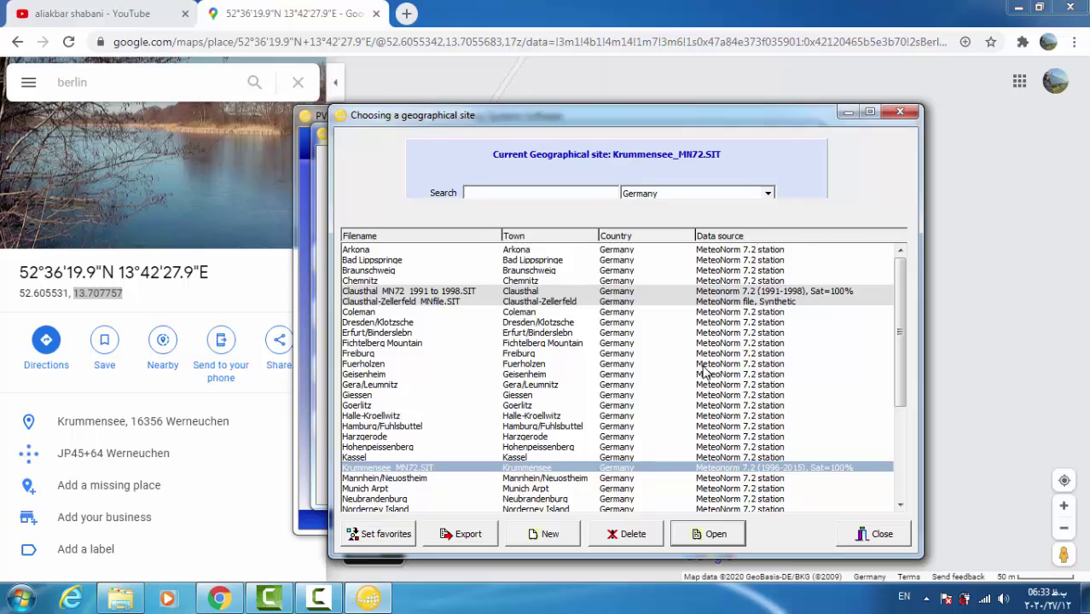
click(116, 10)
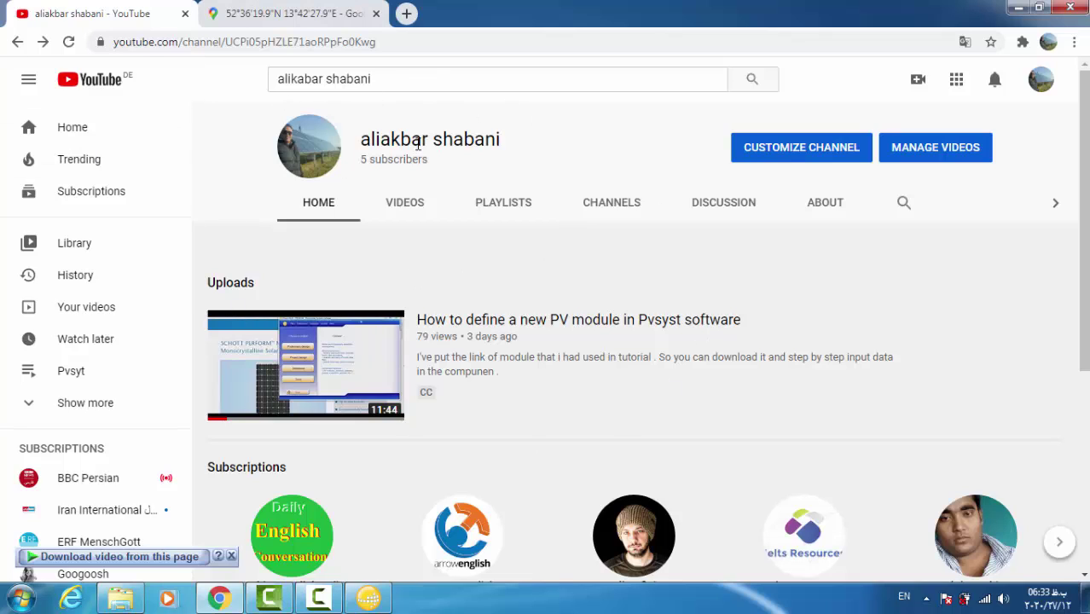
click(389, 80)
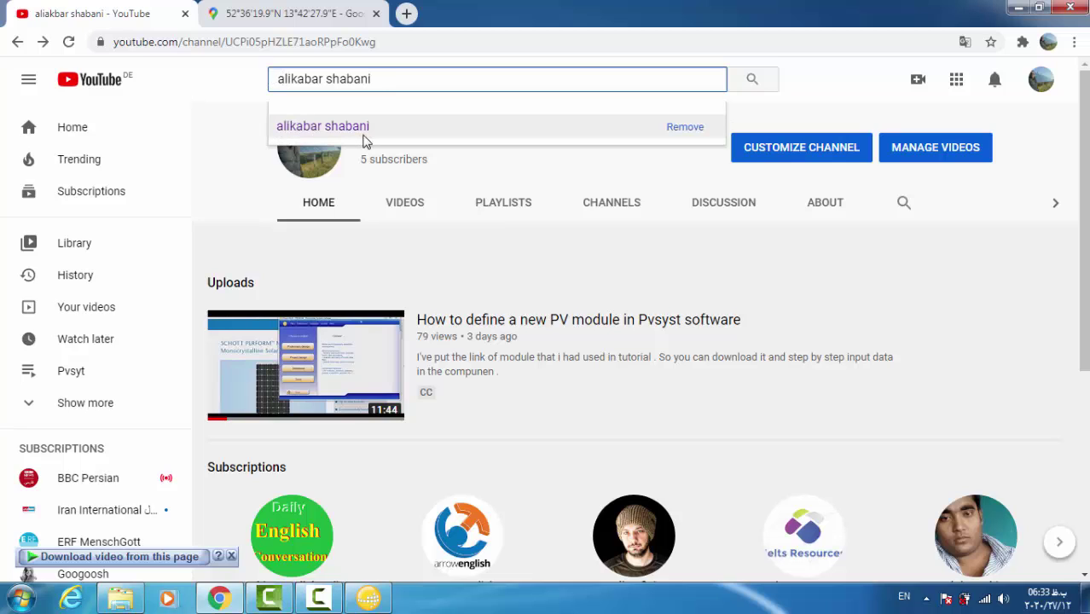
click(671, 291)
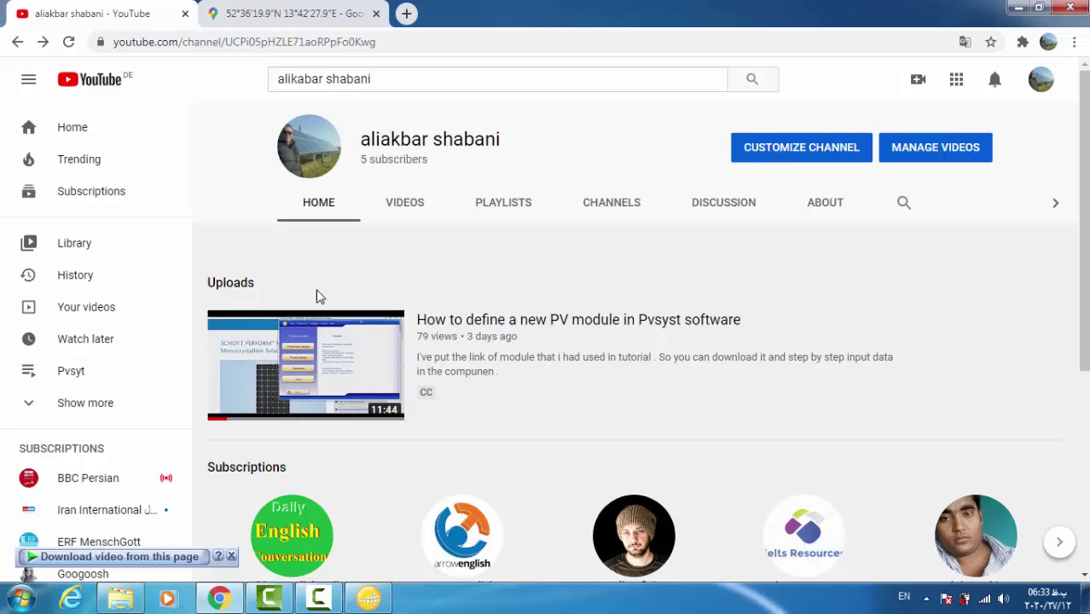